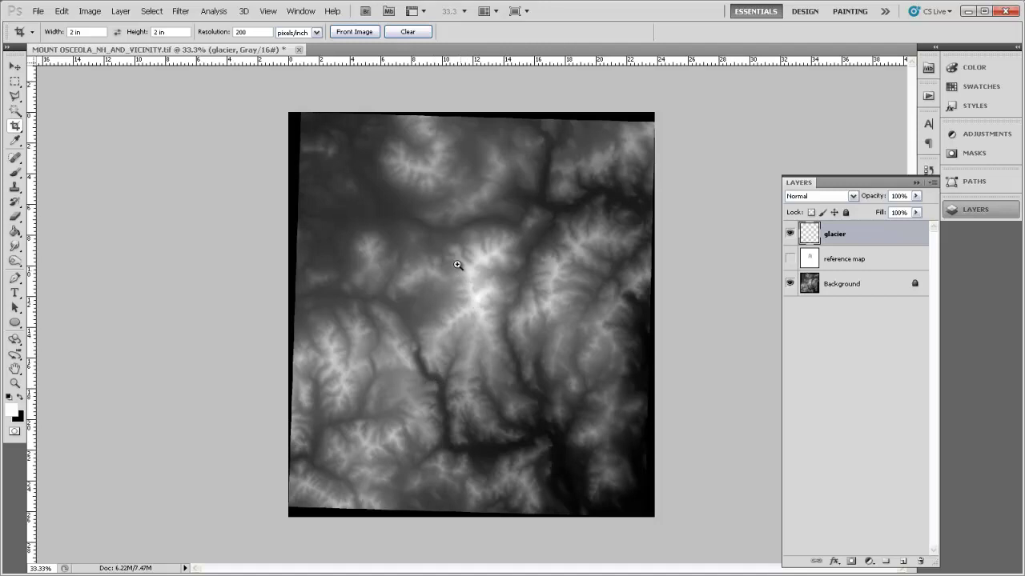
# Zoom to 332% on the bright central peak and toggle the glacier layer's visibility off and on.
pyautogui.keyDown('alt'); pyautogui.scroll(10, 515, 317); pyautogui.keyUp('alt')
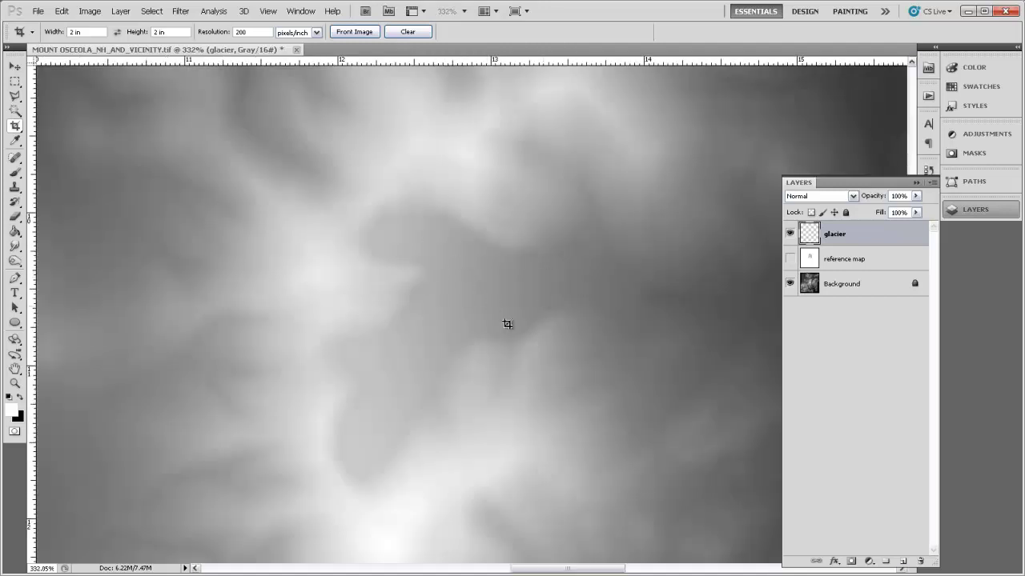
pyautogui.click(790, 233)
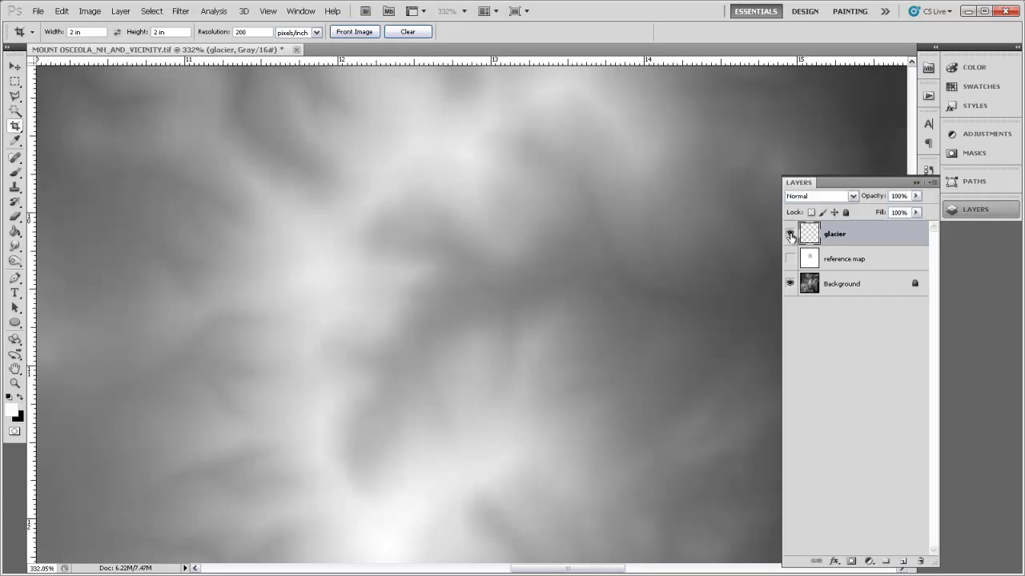
pyautogui.click(790, 233)
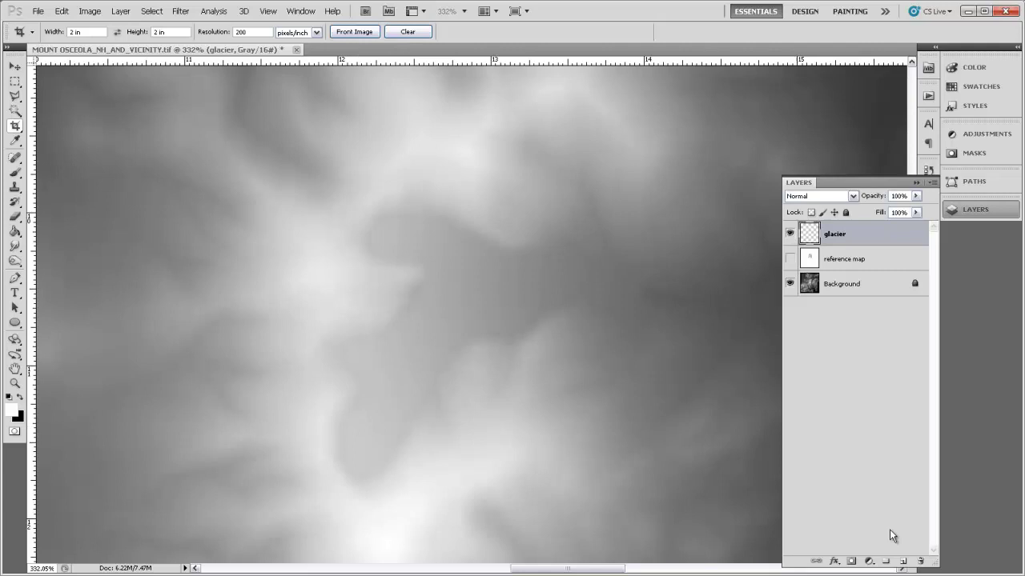
# Add Layer 1 above the glacier layer and fill it solid black with the Paint Bucket.
pyautogui.click(905, 562)
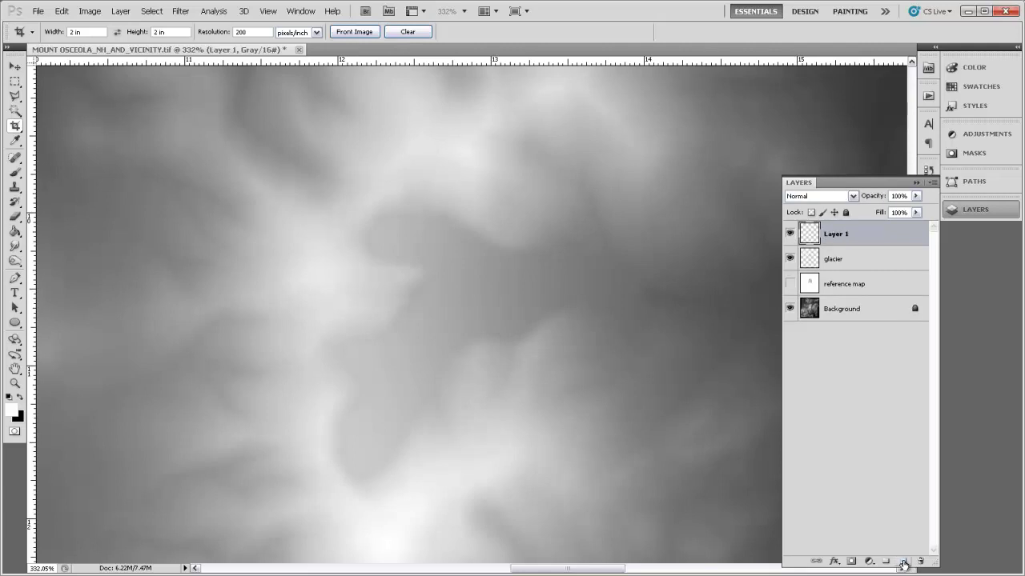
pyautogui.click(20, 399)
pyautogui.click(14, 232)
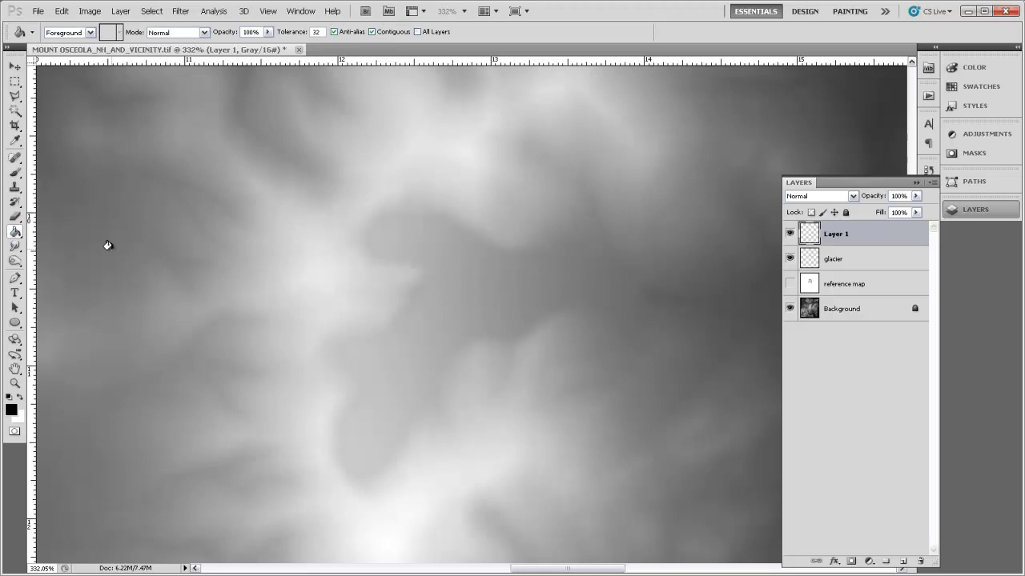
pyautogui.click(256, 259)
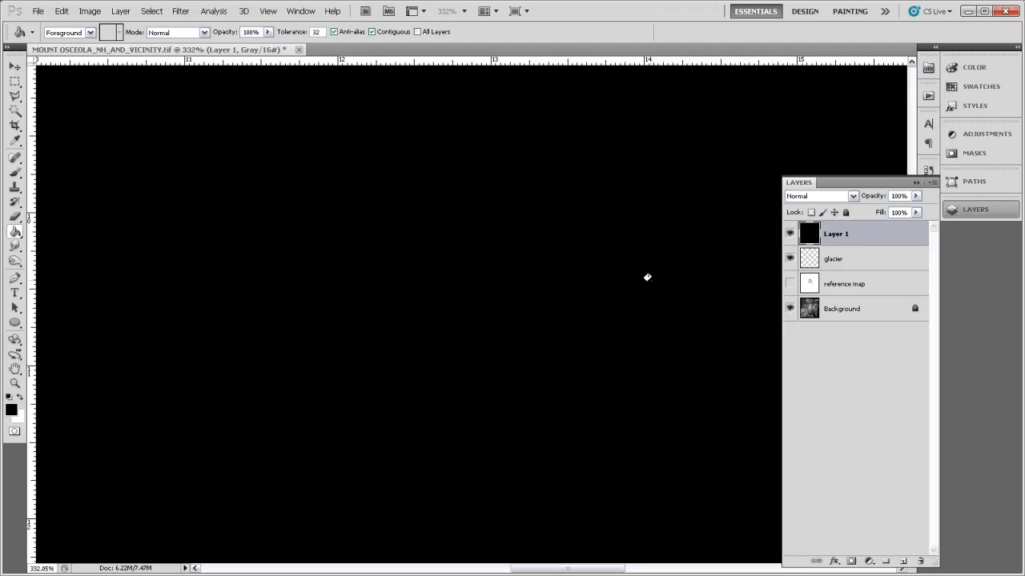
# Show the Glacier 1 path outline and pick the Brush tool with its 14 px tip at 1% flow.
pyautogui.click(973, 183)
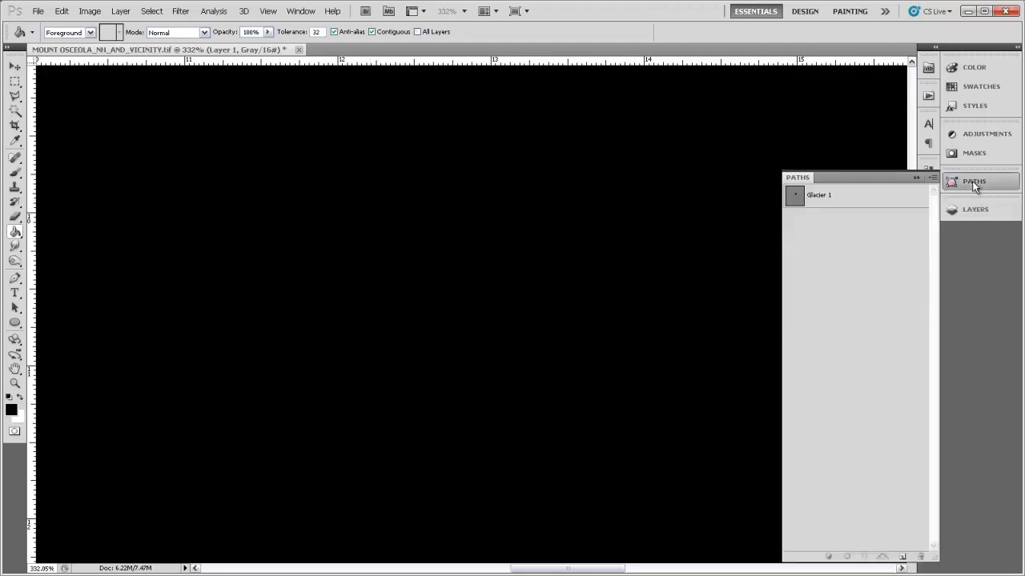
pyautogui.click(838, 199)
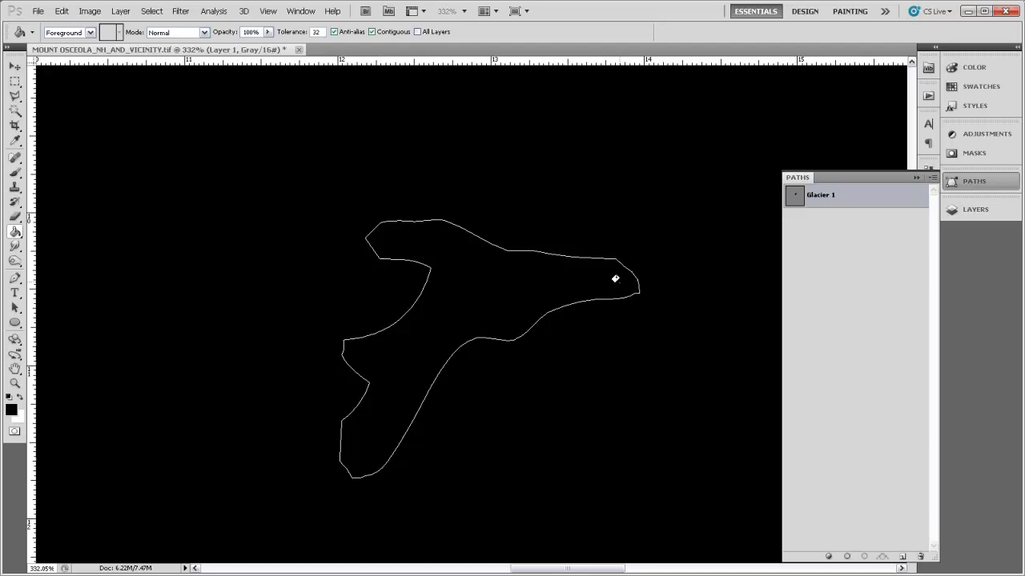
pyautogui.click(979, 210)
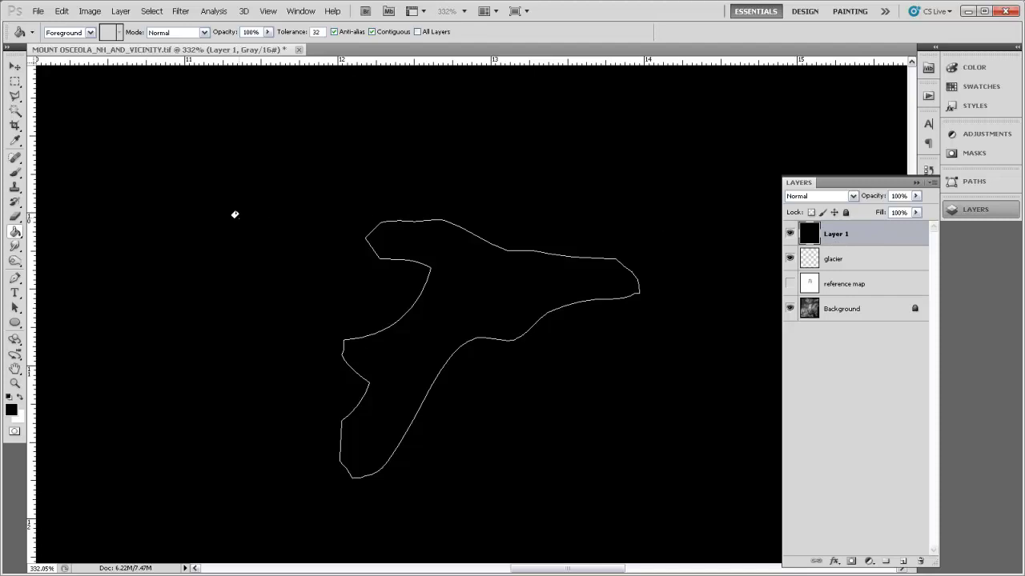
pyautogui.click(16, 173)
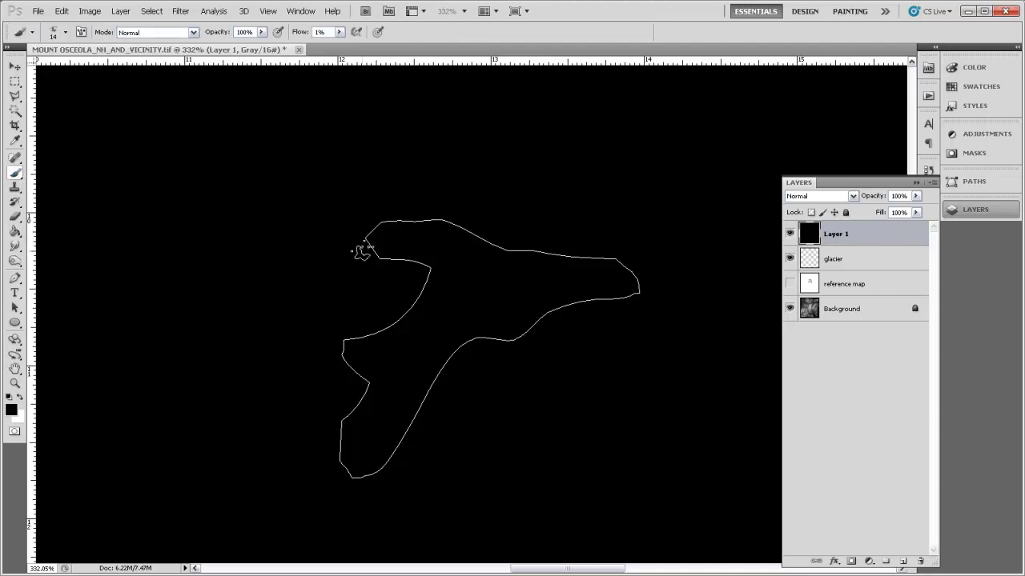
pyautogui.rightClick(453, 253)
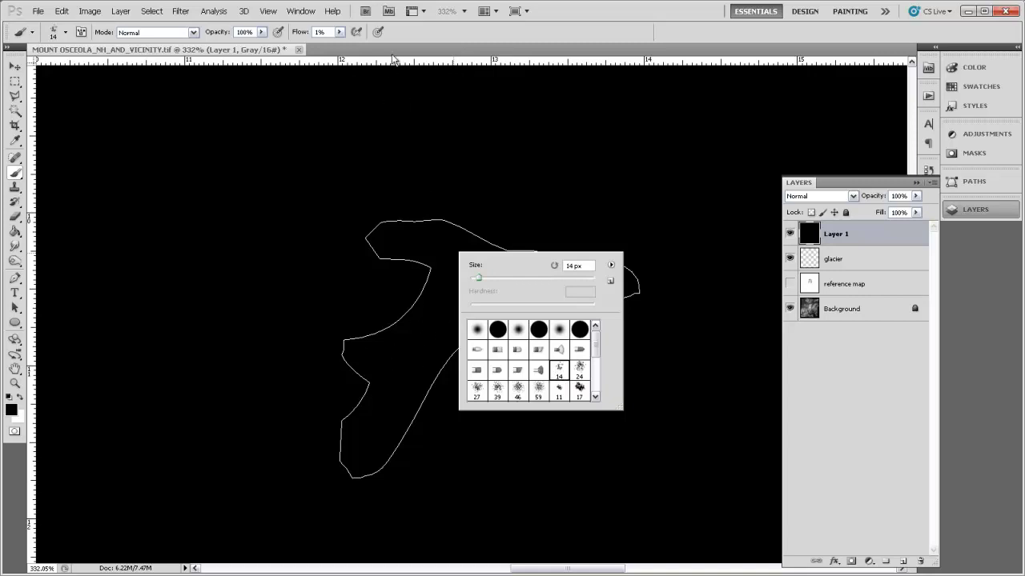
pyautogui.click(399, 33)
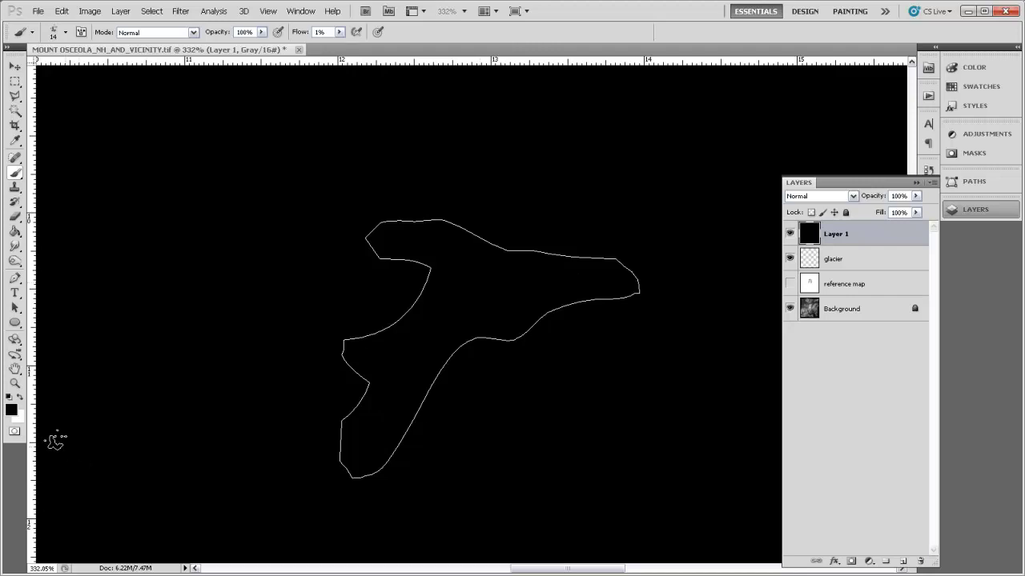
# Paint faint white streaks along the lower, left, right and upper arms inside the glacier outline.
pyautogui.click(20, 399)
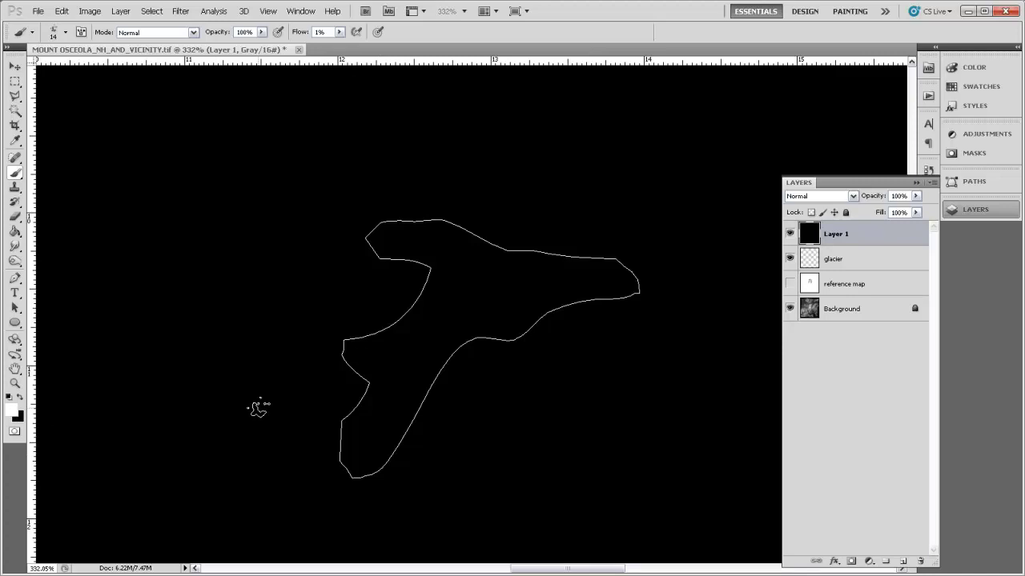
pyautogui.hotkey('alt', 'F9')
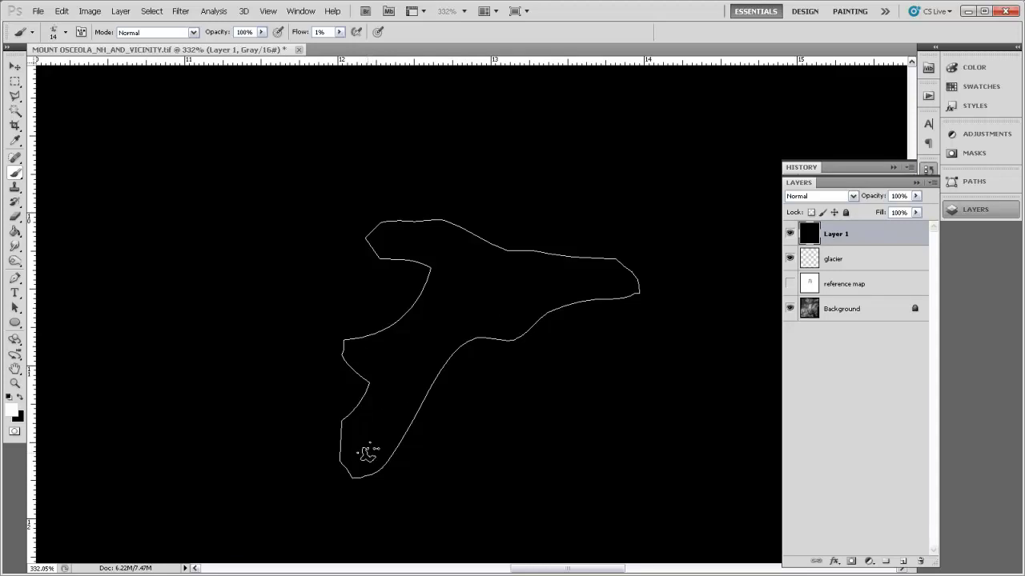
pyautogui.moveTo(367, 453)
pyautogui.mouseDown()
pyautogui.moveTo(431, 350)
pyautogui.moveTo(464, 323)
pyautogui.moveTo(609, 281)
pyautogui.mouseUp()
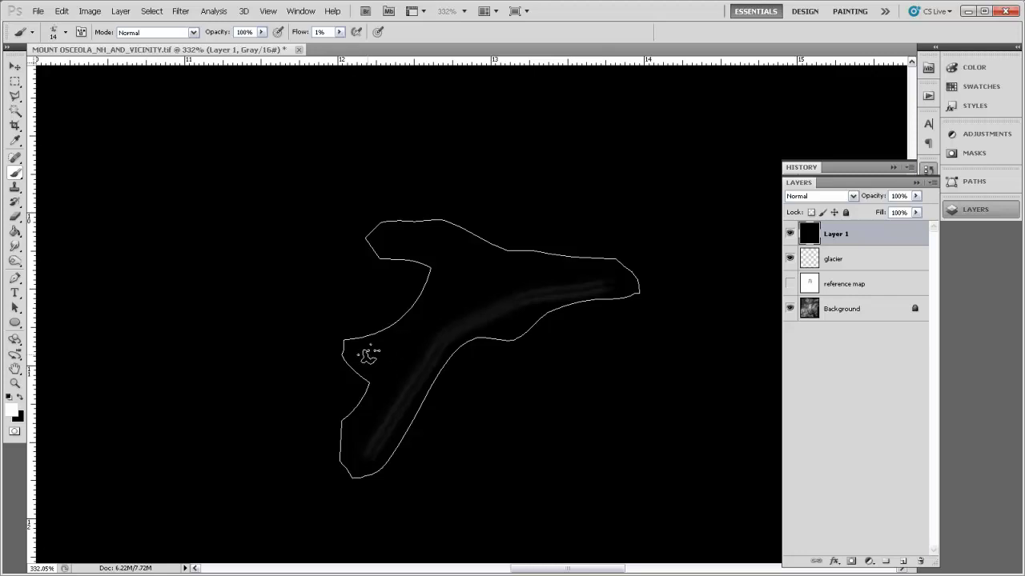
pyautogui.keyDown('shift'); pyautogui.click(506, 293); pyautogui.keyUp('shift')
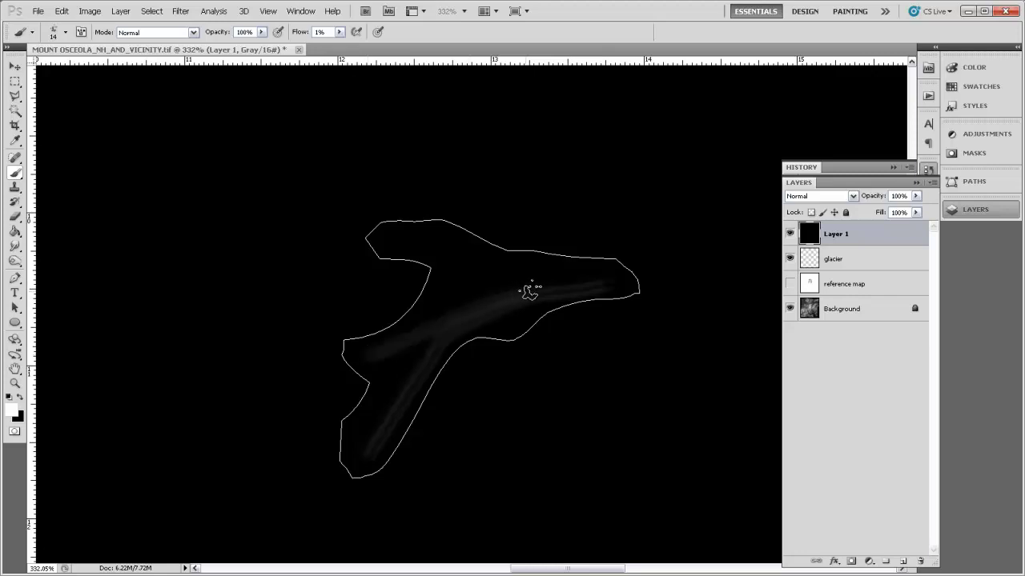
pyautogui.moveTo(529, 293); pyautogui.dragTo(617, 278)
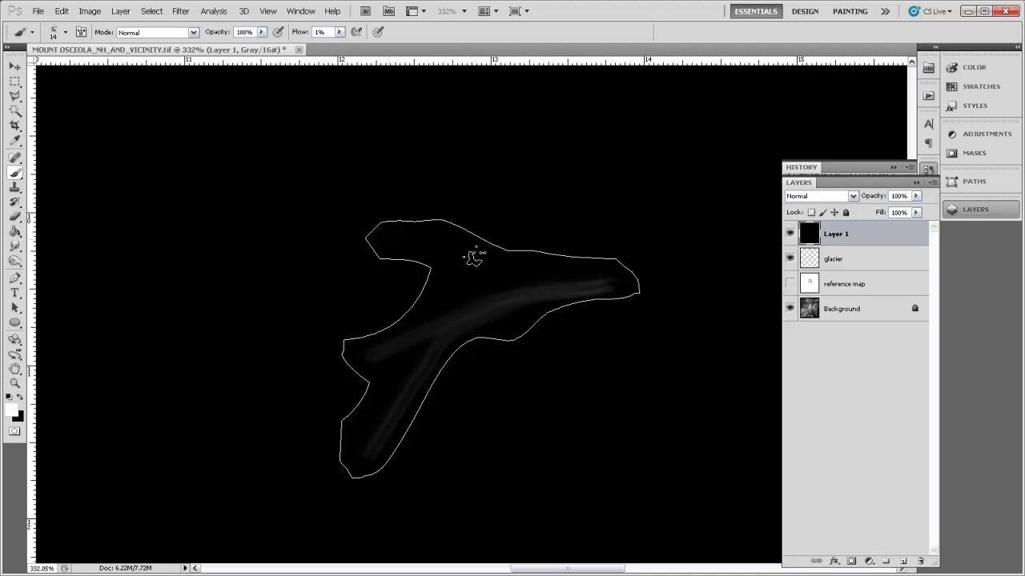
pyautogui.moveTo(474, 256)
pyautogui.mouseDown()
pyautogui.moveTo(567, 281)
pyautogui.moveTo(392, 239)
pyautogui.moveTo(594, 283)
pyautogui.moveTo(547, 278)
pyautogui.moveTo(434, 296)
pyautogui.moveTo(462, 285)
pyautogui.moveTo(588, 283)
pyautogui.mouseUp()
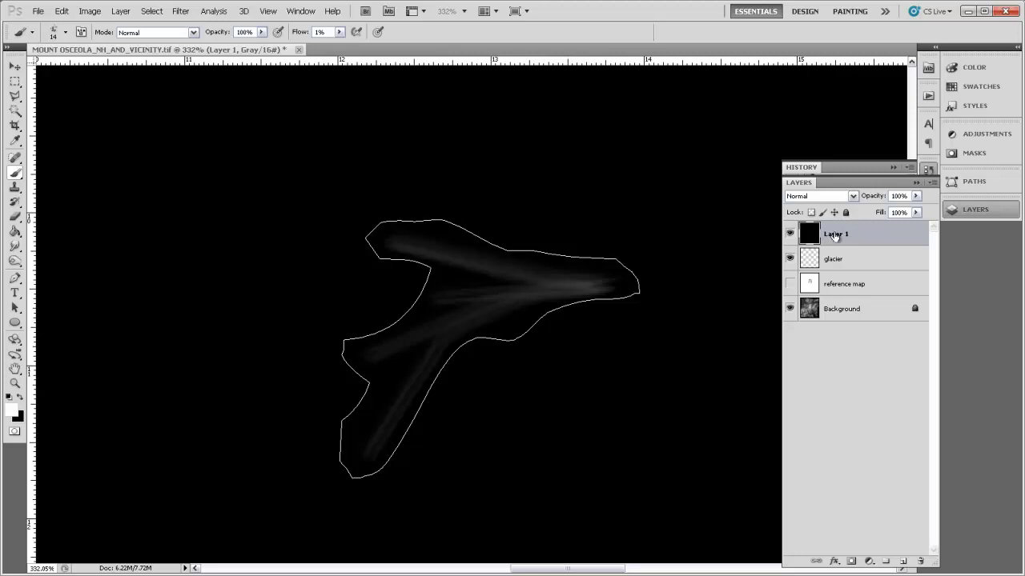
# Save a flattened copy without layers as the TIFF file 'bump map', accepting the TIFF options.
pyautogui.click(38, 11)
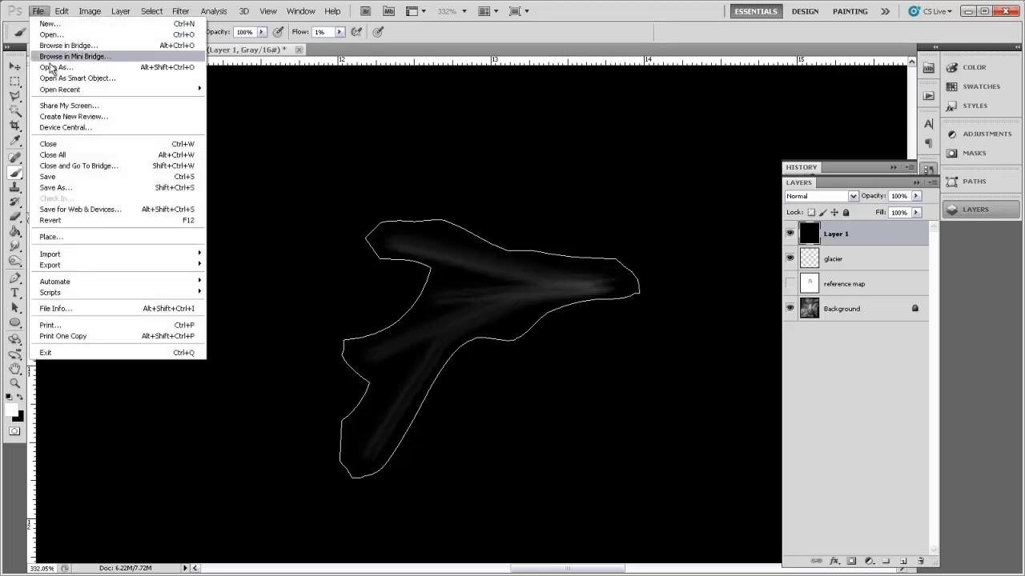
pyautogui.click(71, 188)
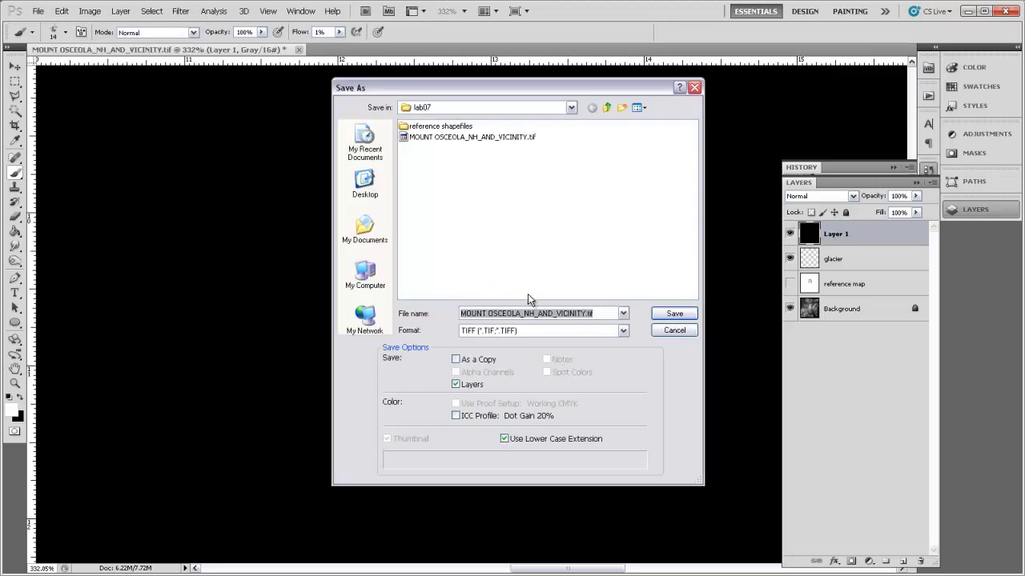
pyautogui.click(456, 385)
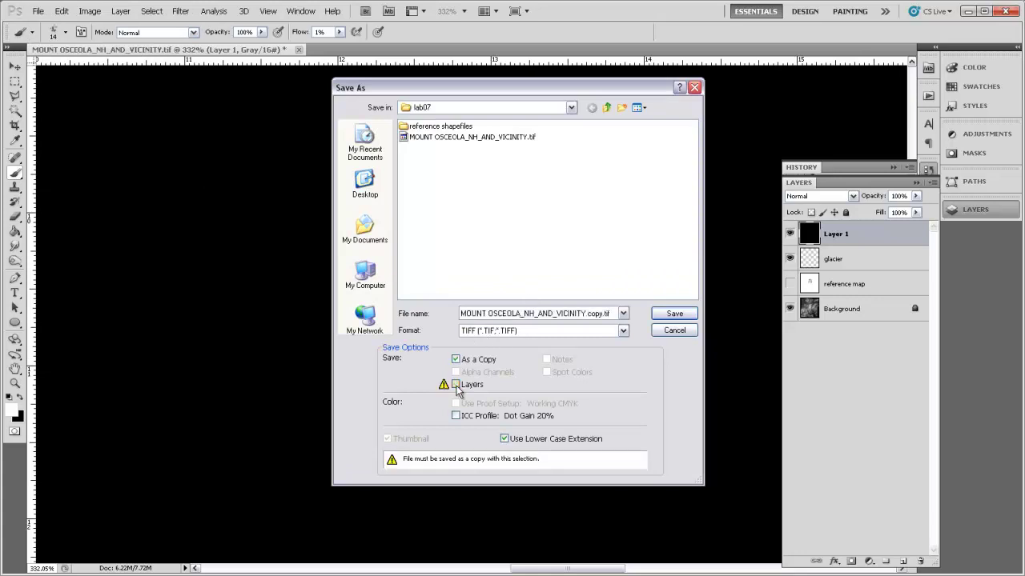
pyautogui.moveTo(538, 94); pyautogui.dragTo(449, 471)
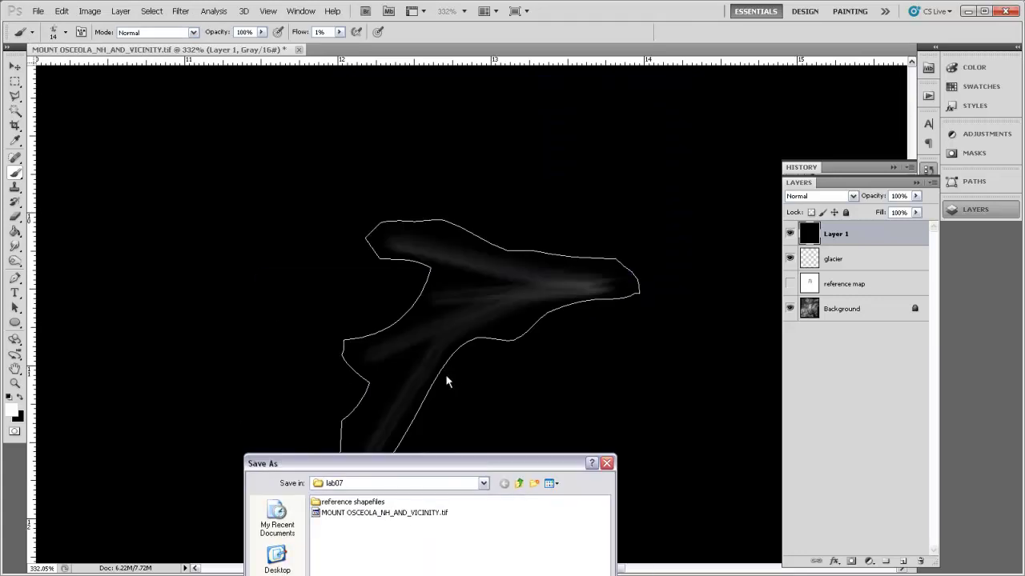
pyautogui.moveTo(535, 464); pyautogui.dragTo(606, 113)
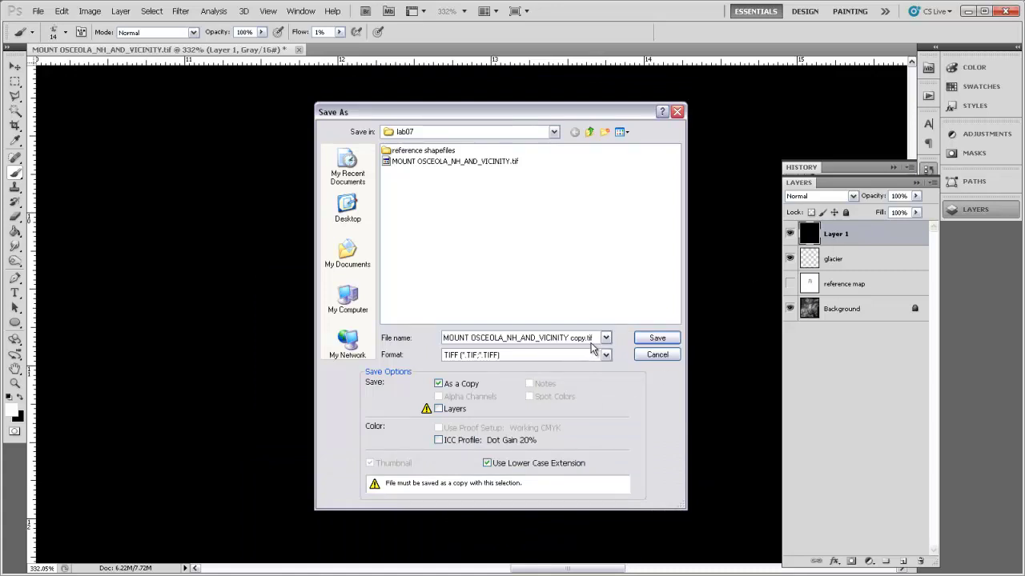
pyautogui.moveTo(594, 338); pyautogui.dragTo(442, 340)
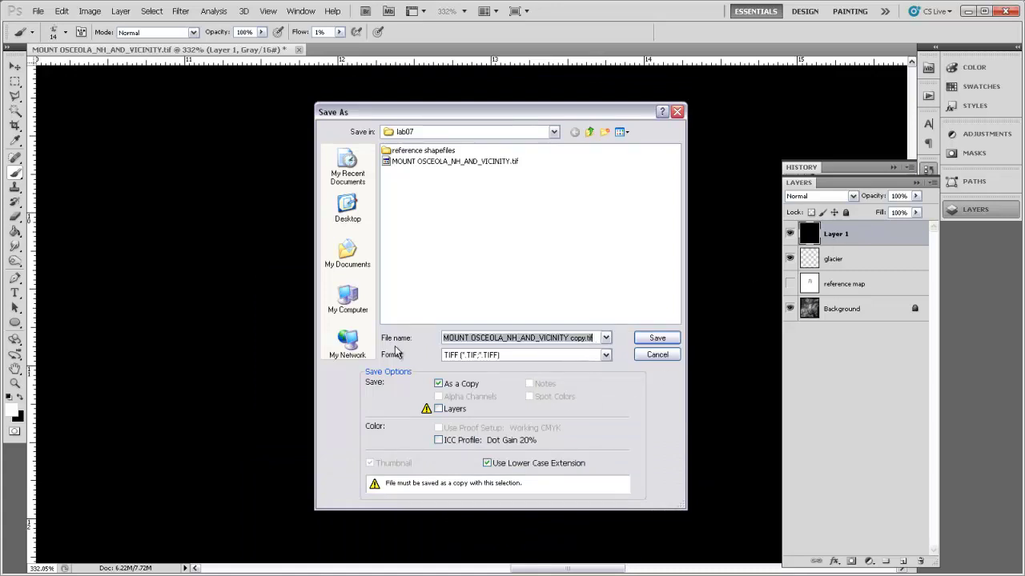
pyautogui.write('bump map')
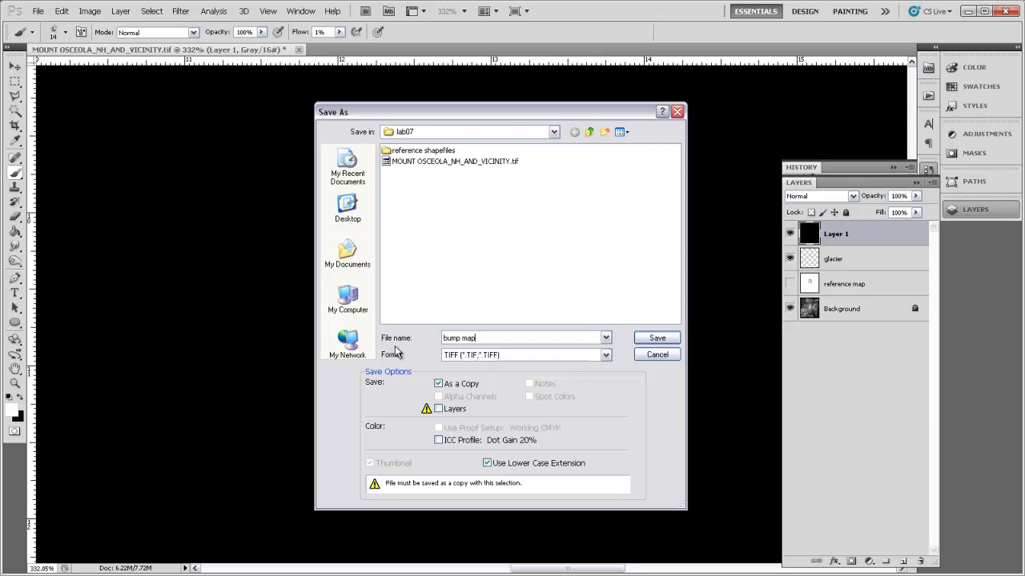
pyautogui.click(653, 337)
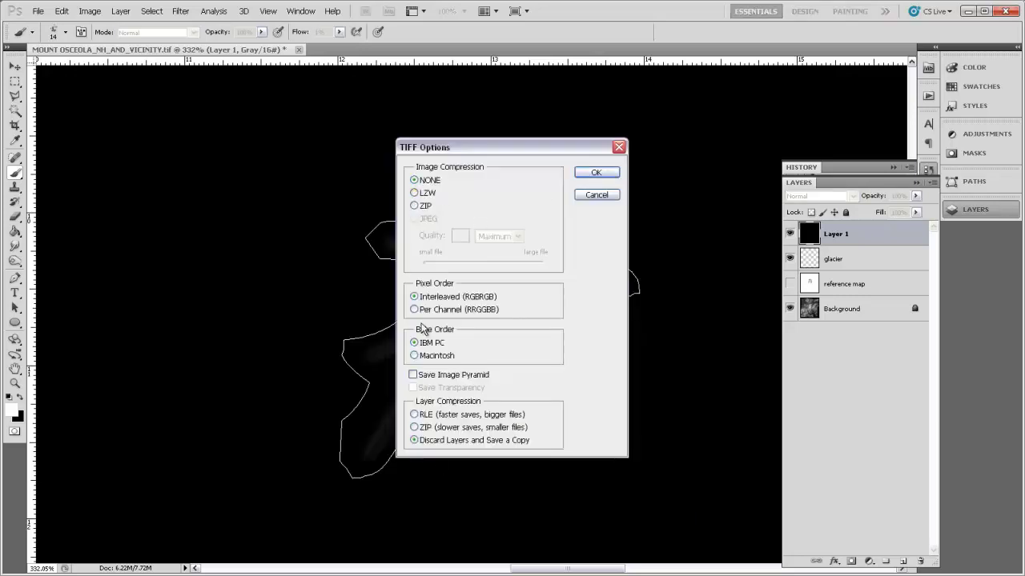
pyautogui.click(592, 172)
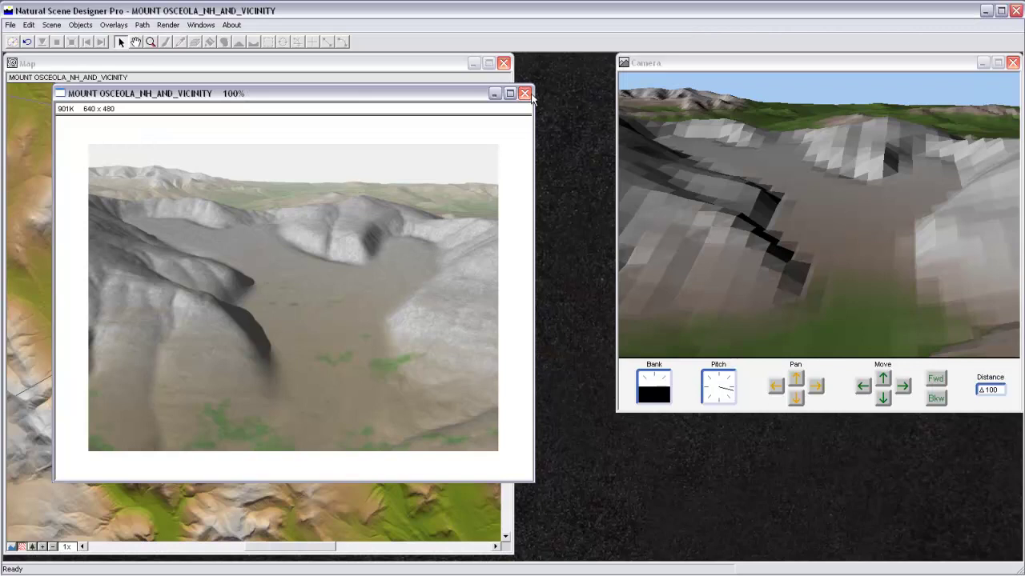
# Discard the previous render window without saving and open the Scene menu.
pyautogui.click(531, 94)
pyautogui.click(519, 312)
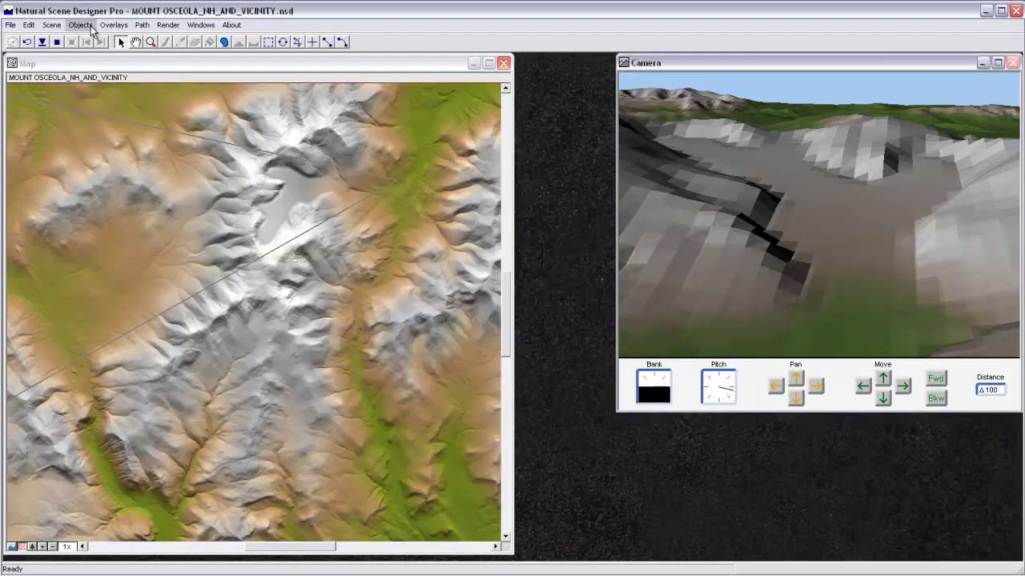
pyautogui.click(51, 24)
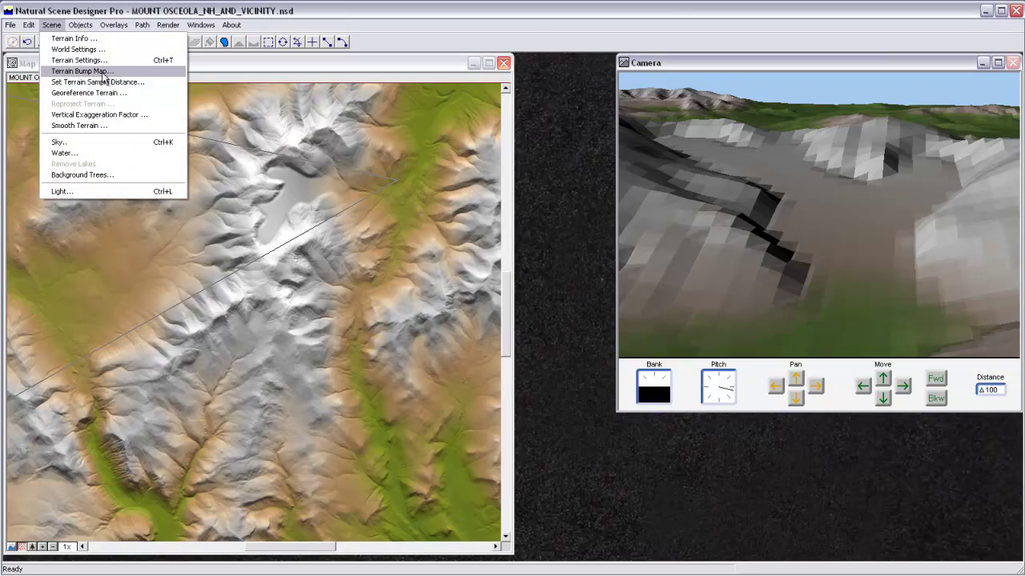
# Import bump map.tif as the terrain bump map, reloading it through Load Bump Map.
pyautogui.click(135, 71)
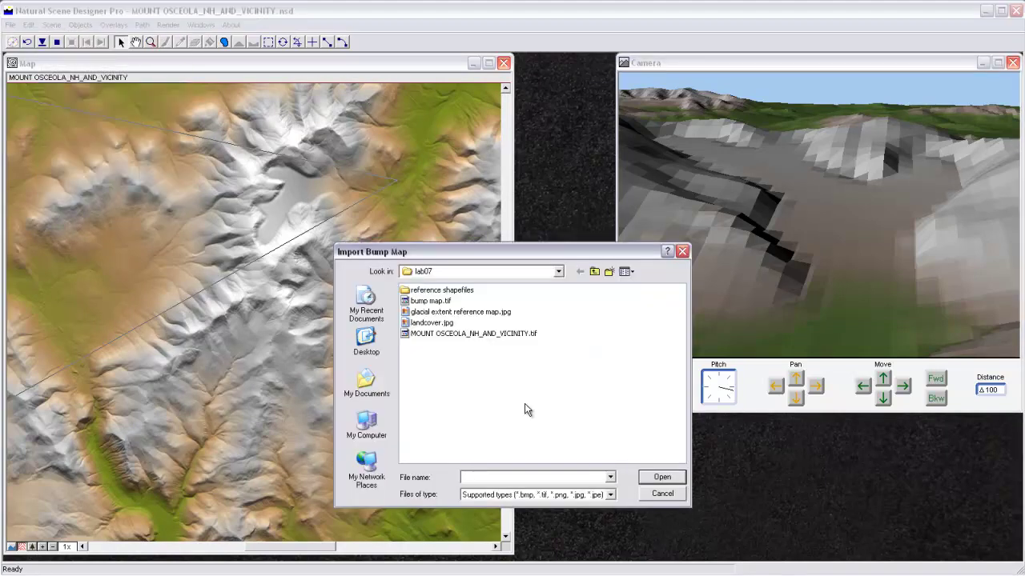
pyautogui.click(431, 301)
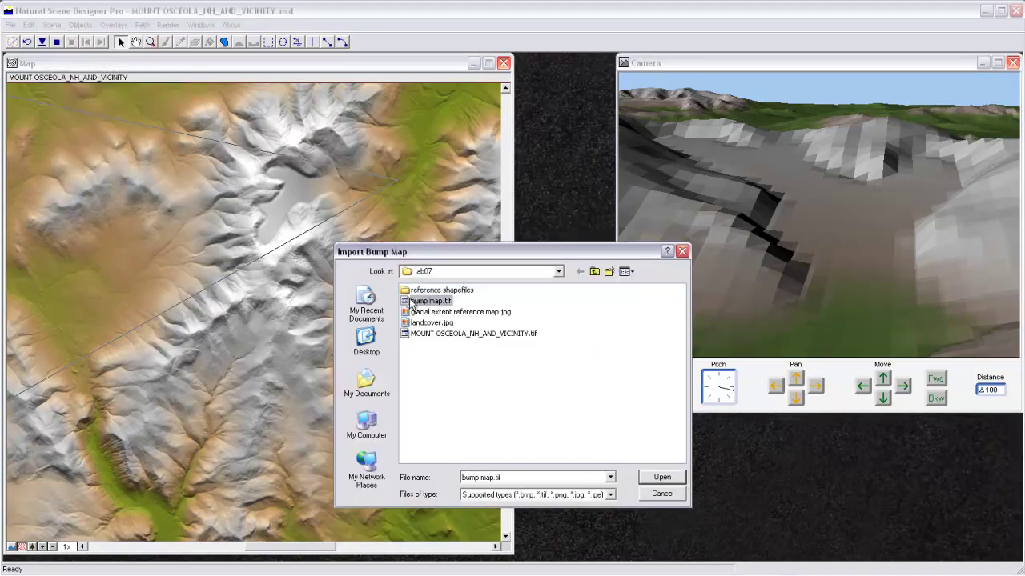
pyautogui.click(661, 477)
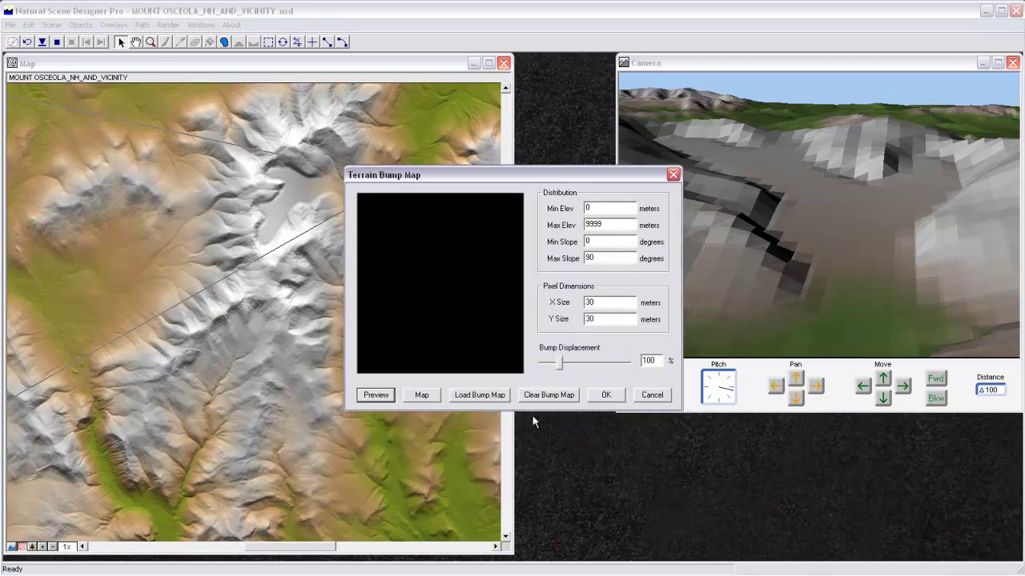
pyautogui.click(482, 397)
pyautogui.click(425, 216)
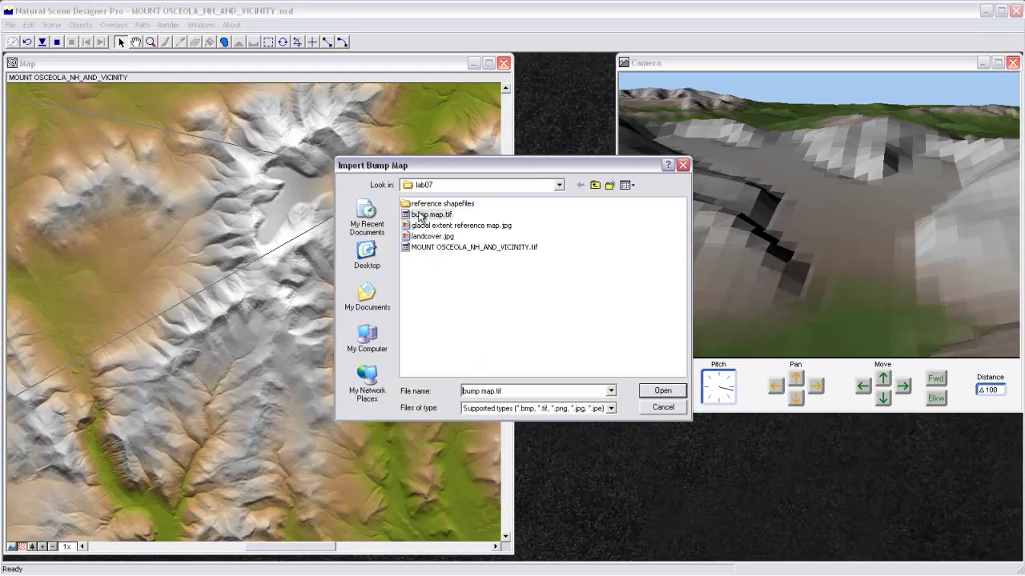
pyautogui.click(671, 392)
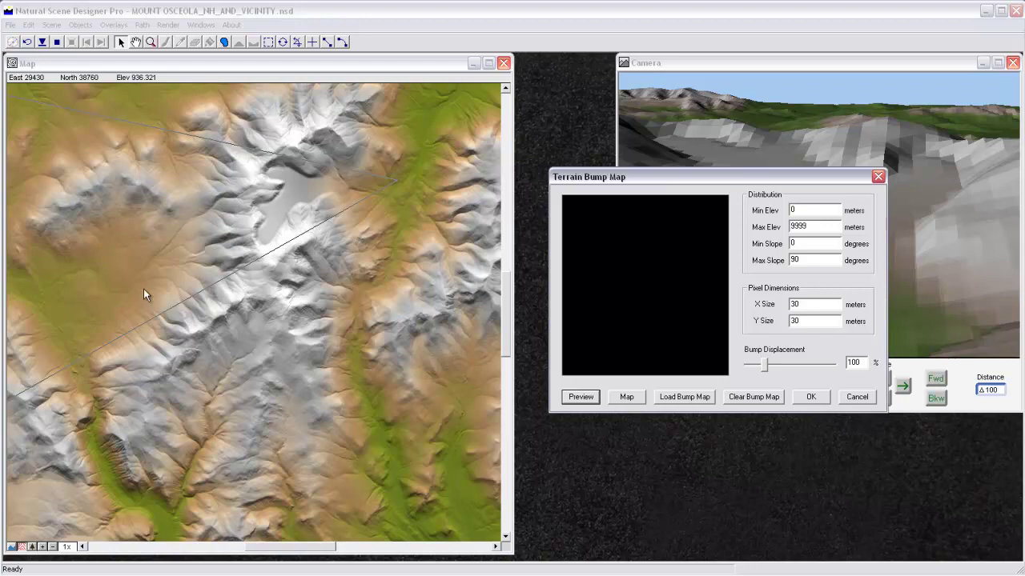
# Preview bump displacements of 167% and 241%, then settle on 60% and apply the bump map.
pyautogui.click(571, 397)
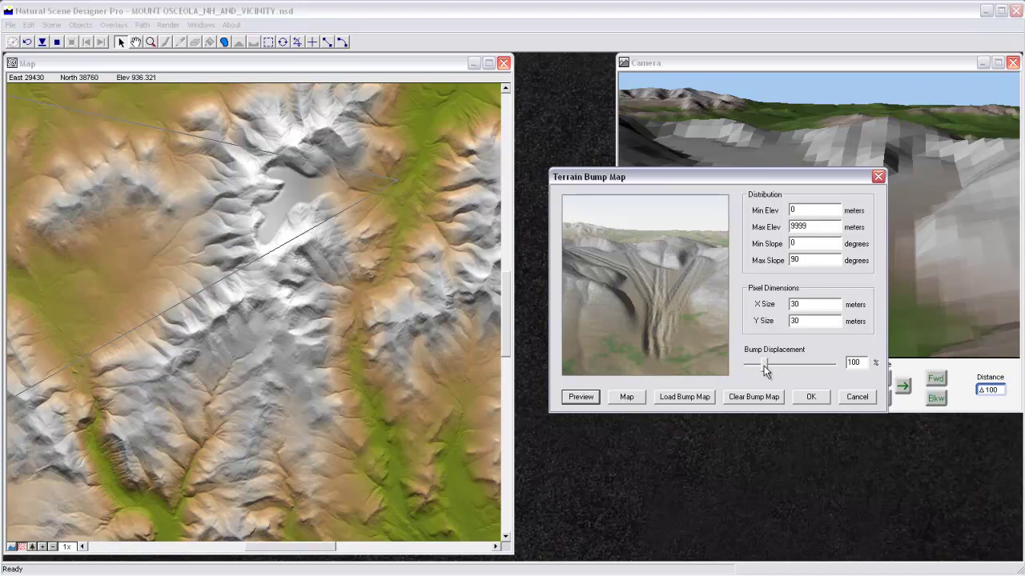
pyautogui.moveTo(765, 367); pyautogui.dragTo(775, 367)
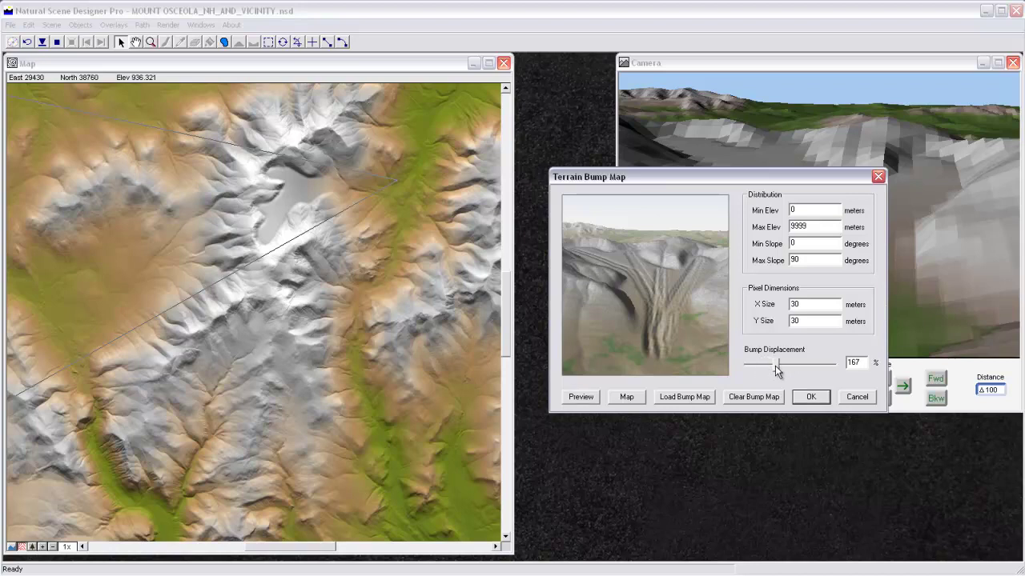
pyautogui.click(582, 397)
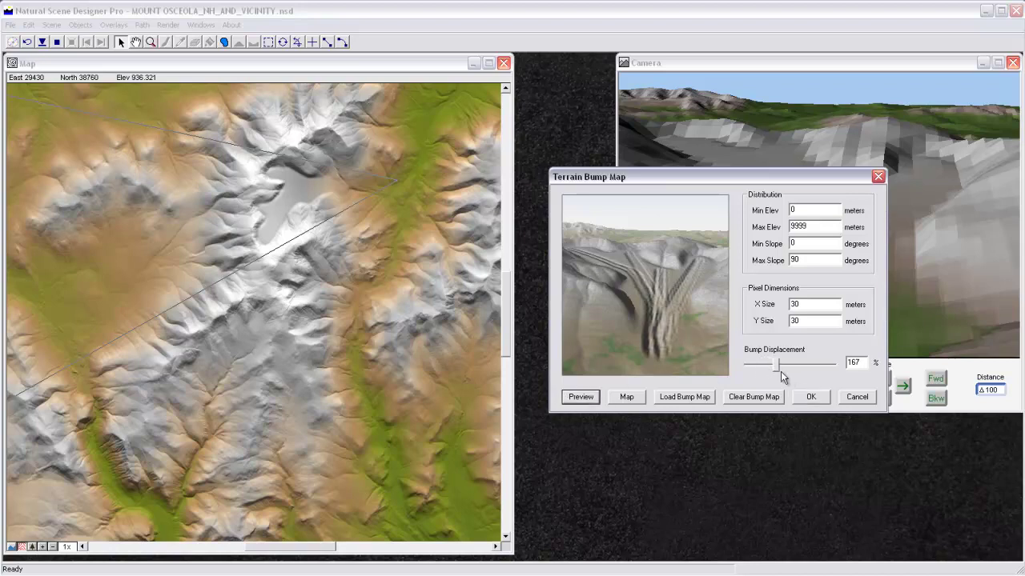
pyautogui.moveTo(778, 367); pyautogui.dragTo(790, 367)
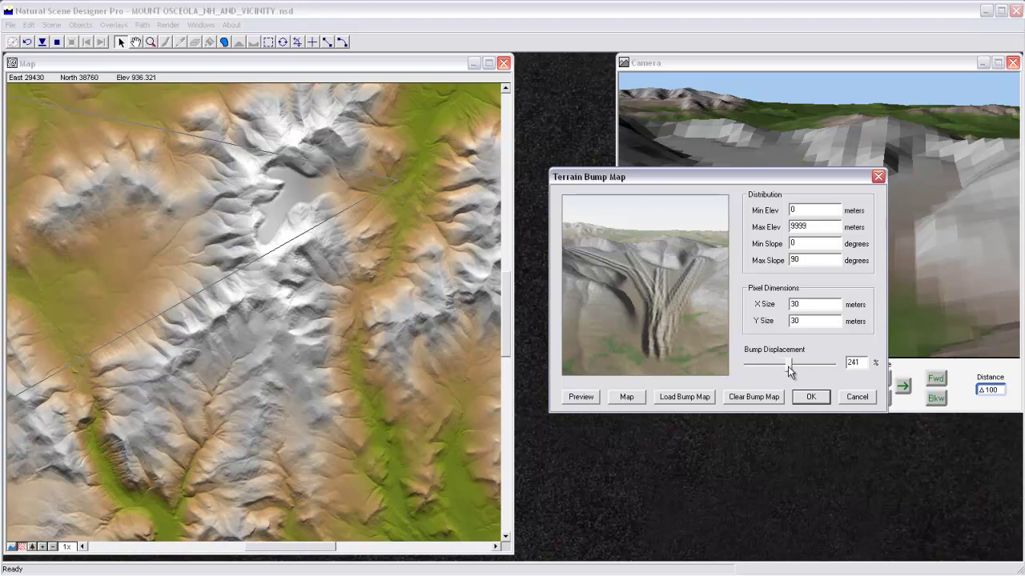
pyautogui.click(579, 397)
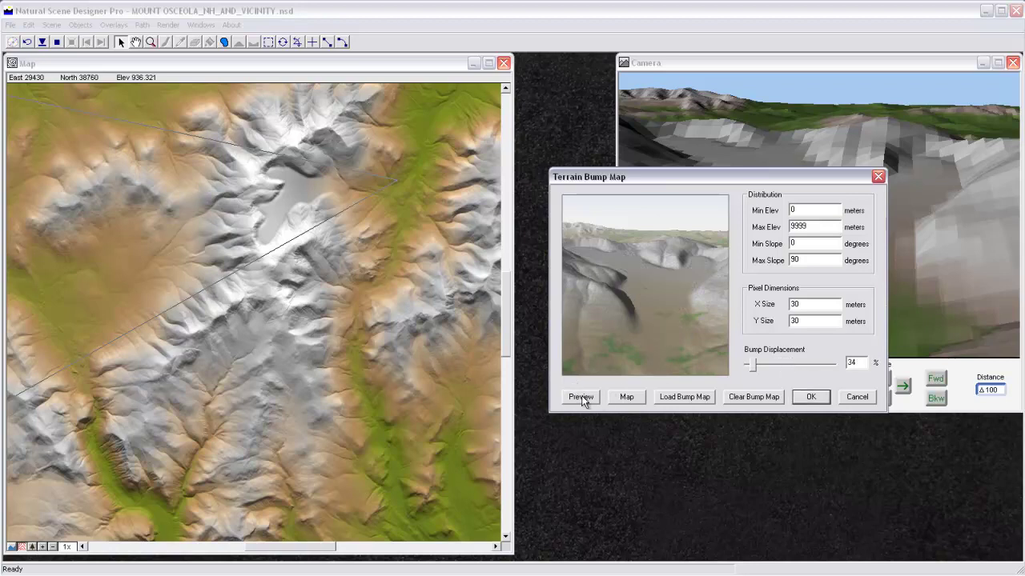
pyautogui.click(585, 397)
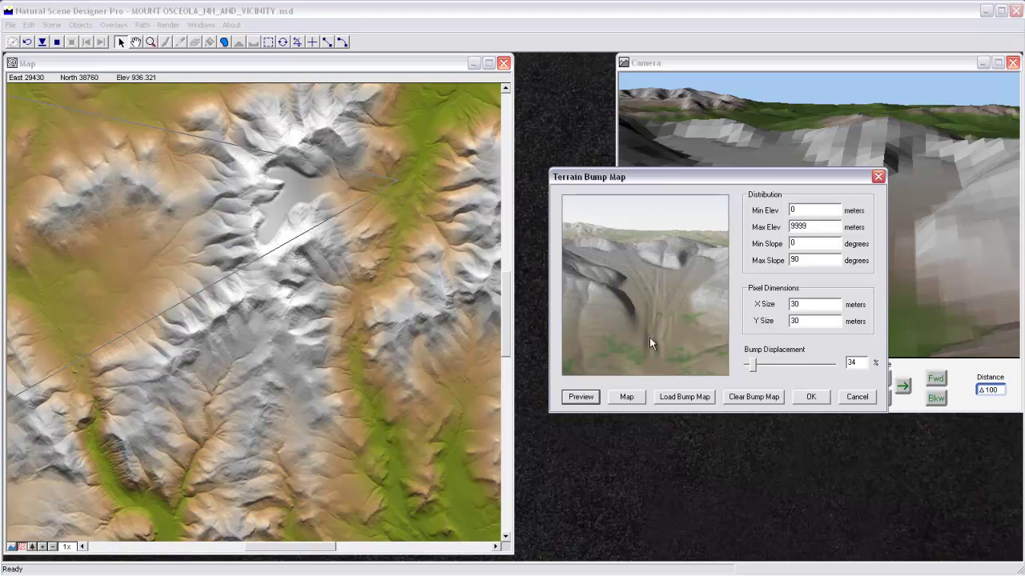
pyautogui.moveTo(753, 364); pyautogui.dragTo(757, 364)
pyautogui.click(590, 401)
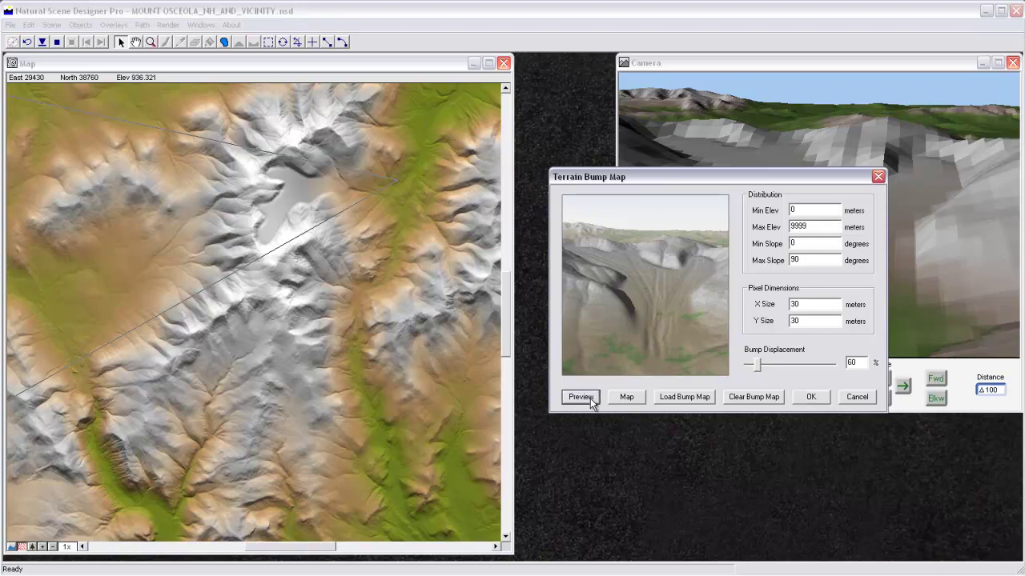
pyautogui.click(803, 403)
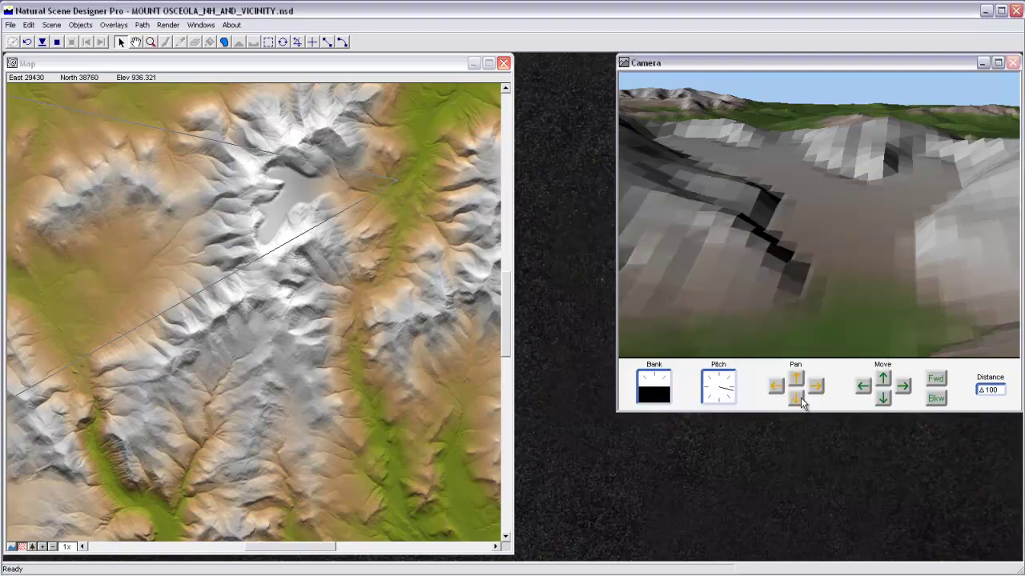
# Render a 640 x 480 picture of the bump-mapped scene with Render Picture.
pyautogui.click(167, 25)
pyautogui.click(186, 49)
pyautogui.click(581, 384)
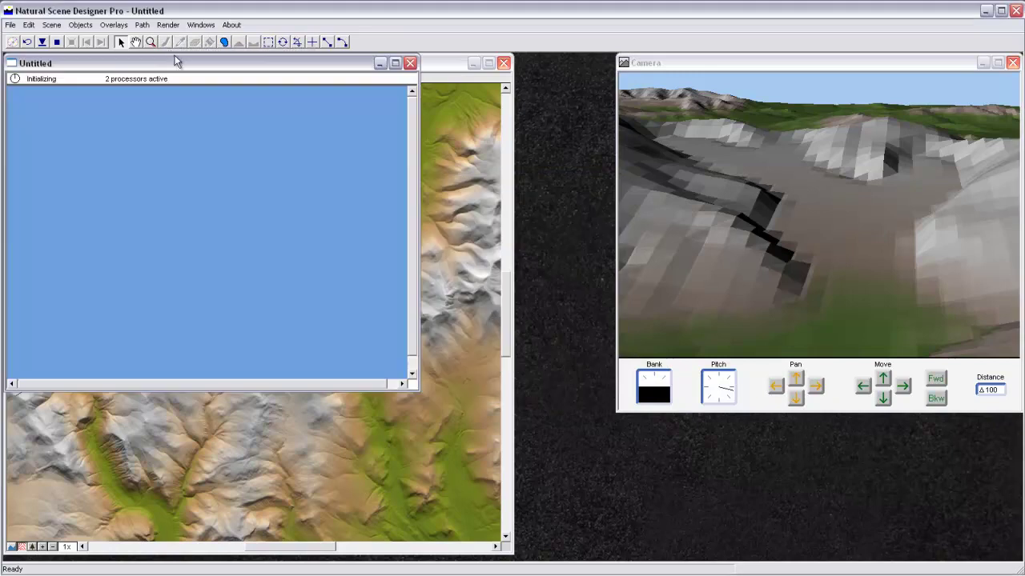